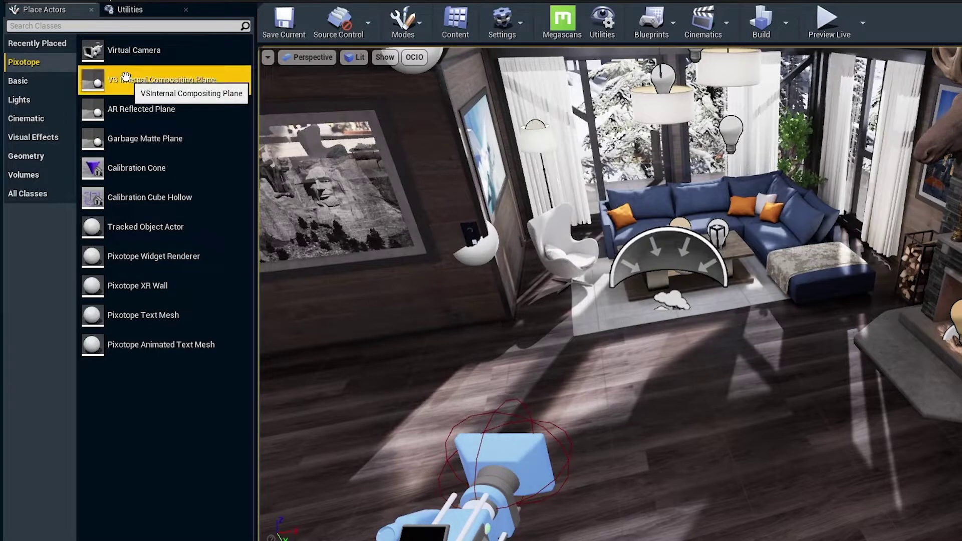
Place a VS Internal Compositing Plane in the lodge and rotate it toward the left wall
drag(127, 78, 349, 221)
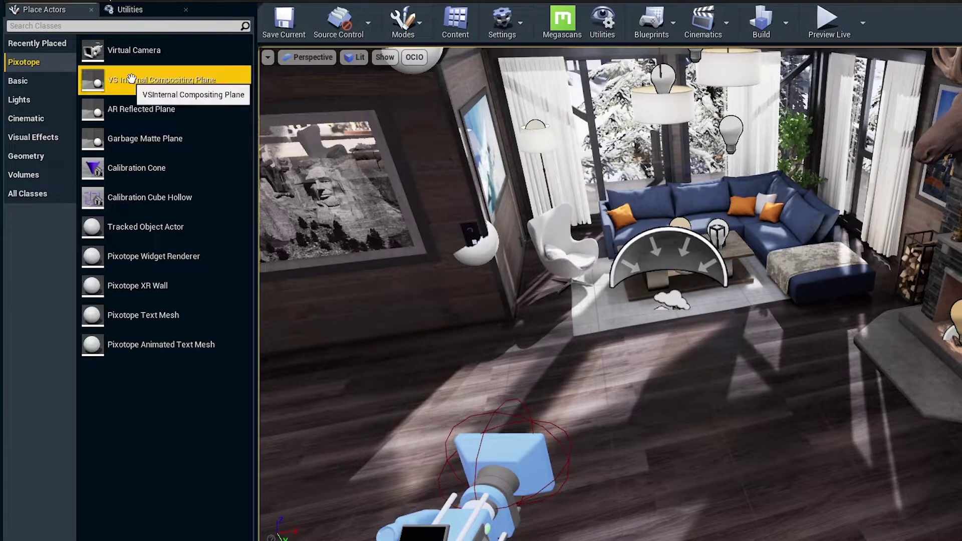
drag(132, 79, 548, 401)
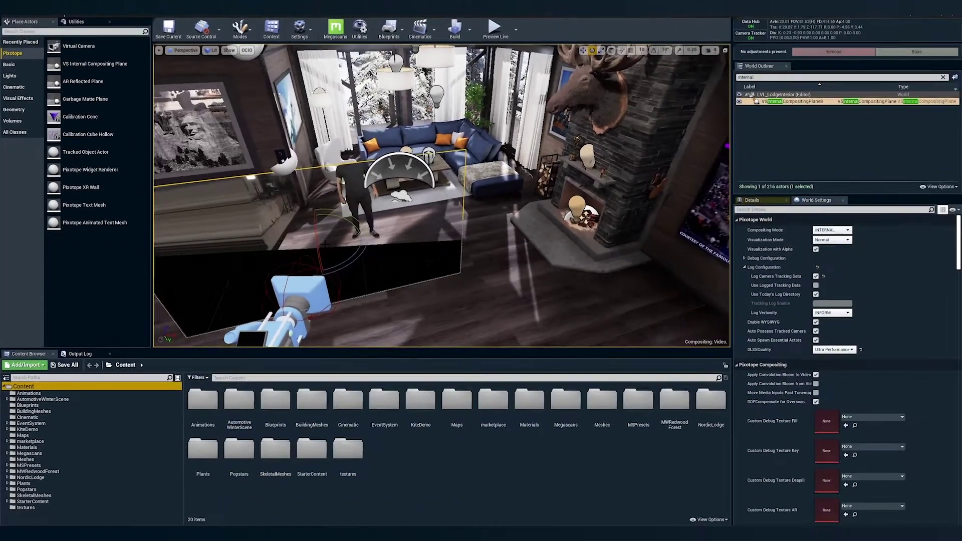
mouse_move(360, 250)
mouse_down()
mouse_move(374, 256)
mouse_move(354, 251)
mouse_up()
Raise the plane so the talent stands on the floor, then push it back from the camera
key(w)
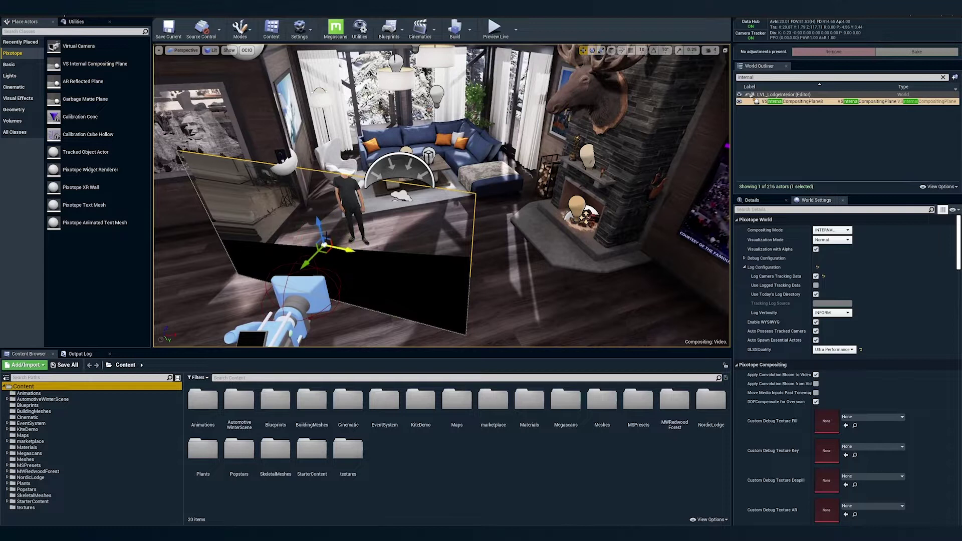
drag(317, 228, 305, 179)
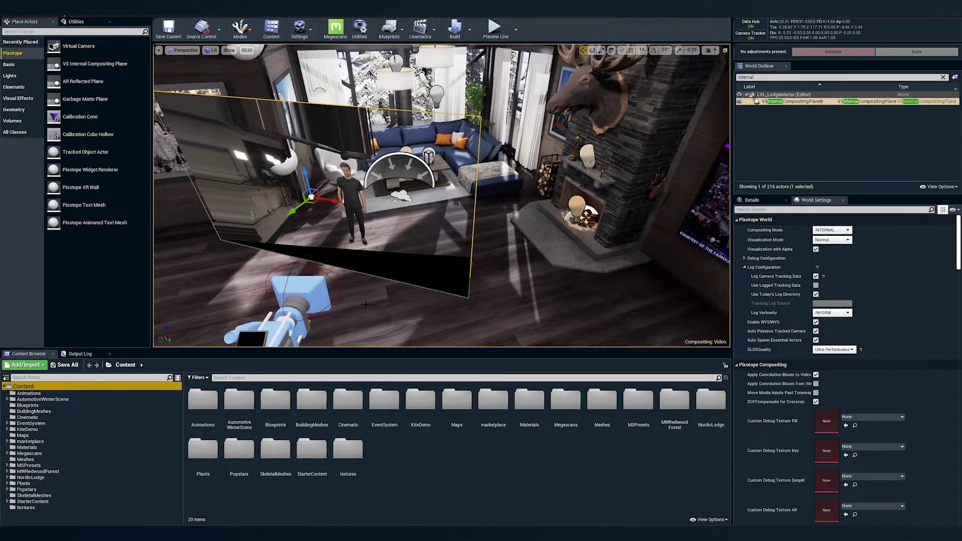
drag(293, 210, 329, 186)
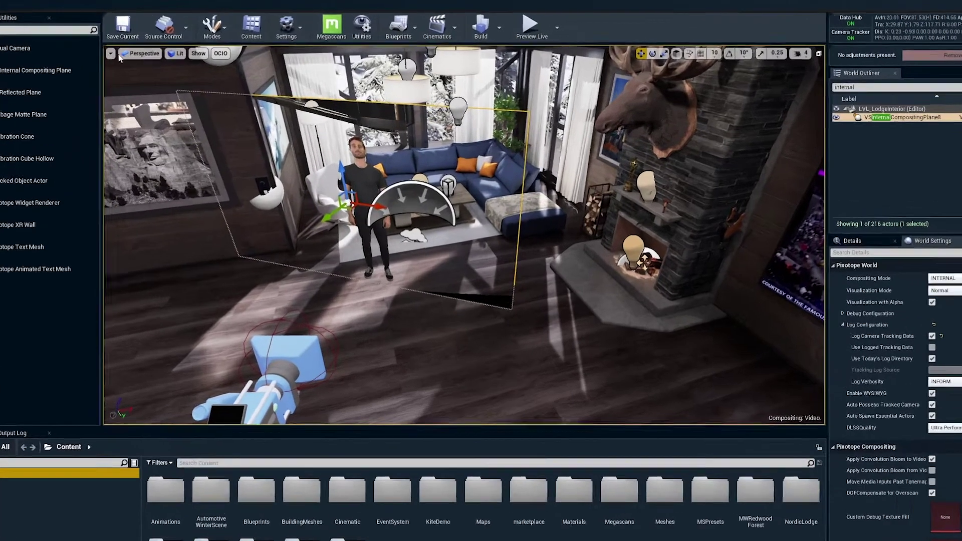
In Top view, shift the compositing plane right and down and rotate it about 6 degrees
click(182, 50)
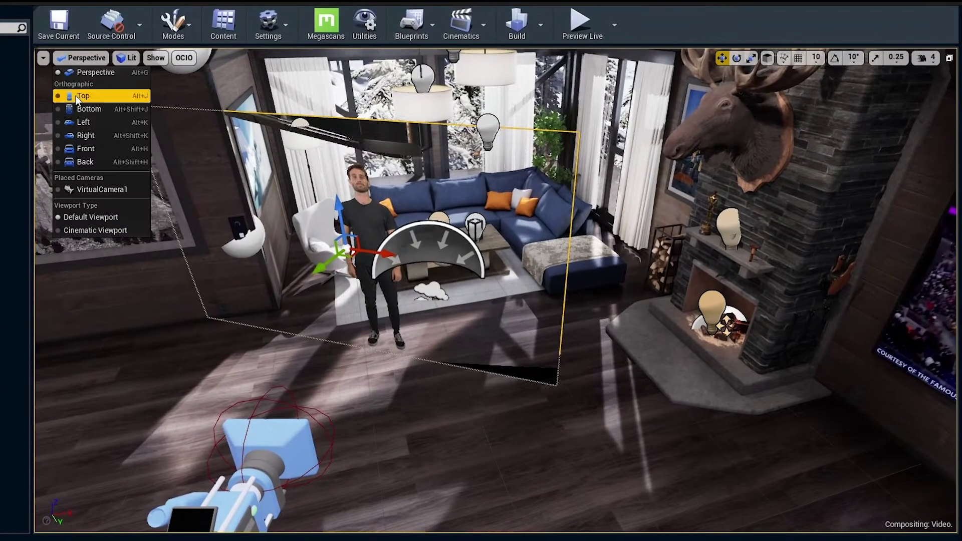
click(186, 69)
scroll(433, 312, down, 2)
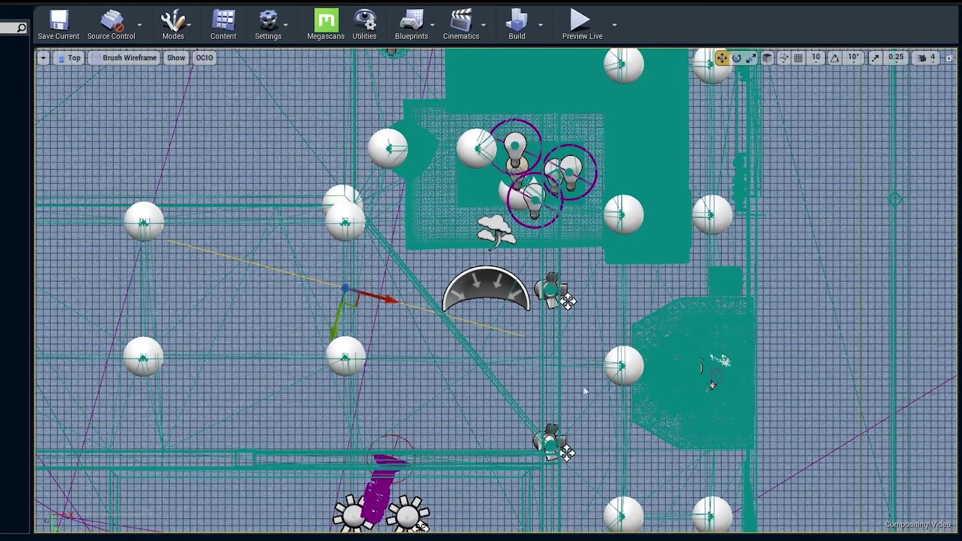
drag(354, 289, 434, 317)
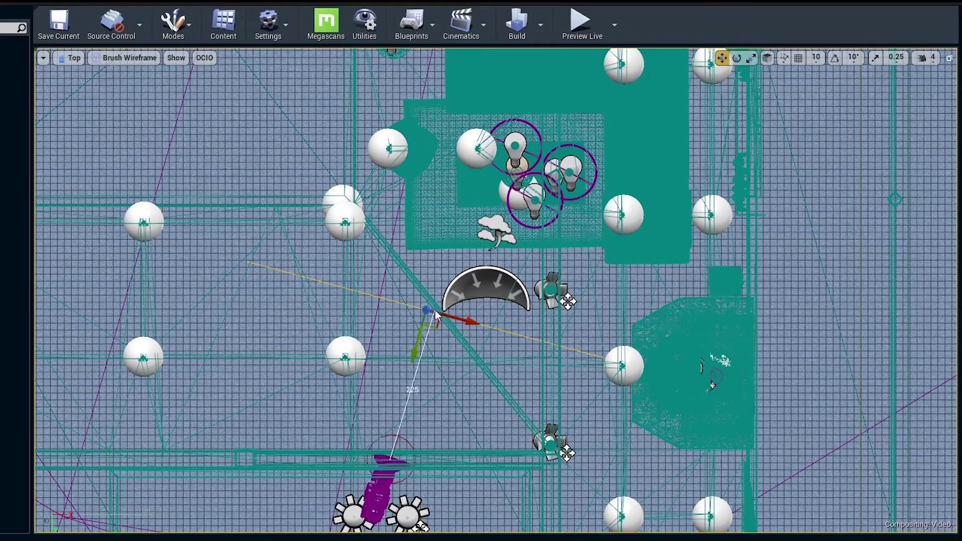
key(e)
drag(488, 326, 495, 333)
drag(447, 367, 447, 367)
key(w)
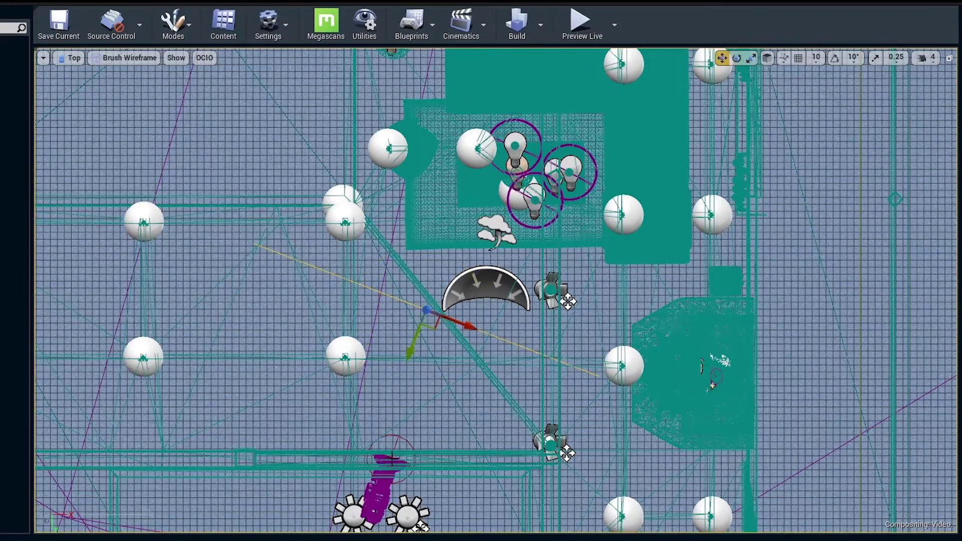
Measure the 216-unit camera-to-plane distance, then return the viewport to Perspective
middle_drag(394, 459, 441, 319)
middle_drag(440, 315, 441, 317)
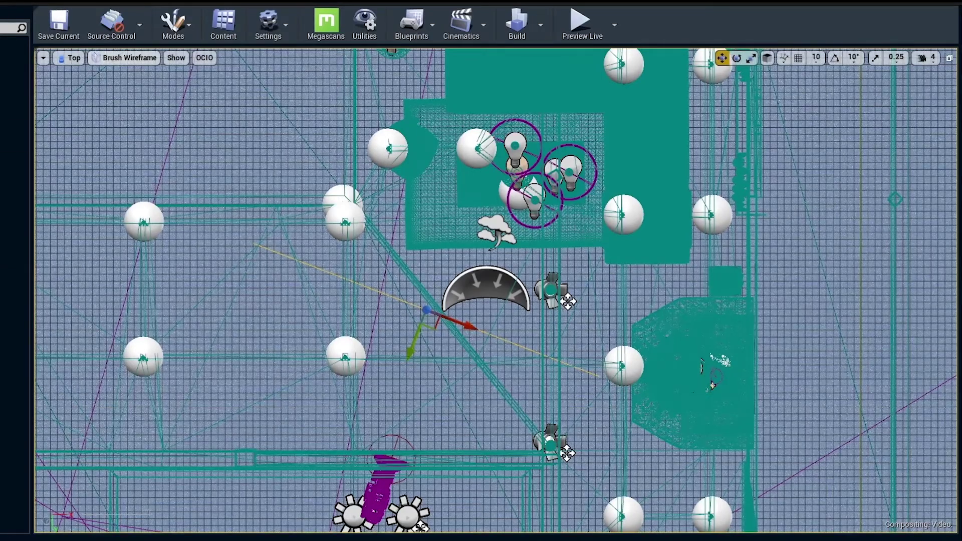
click(76, 58)
click(63, 72)
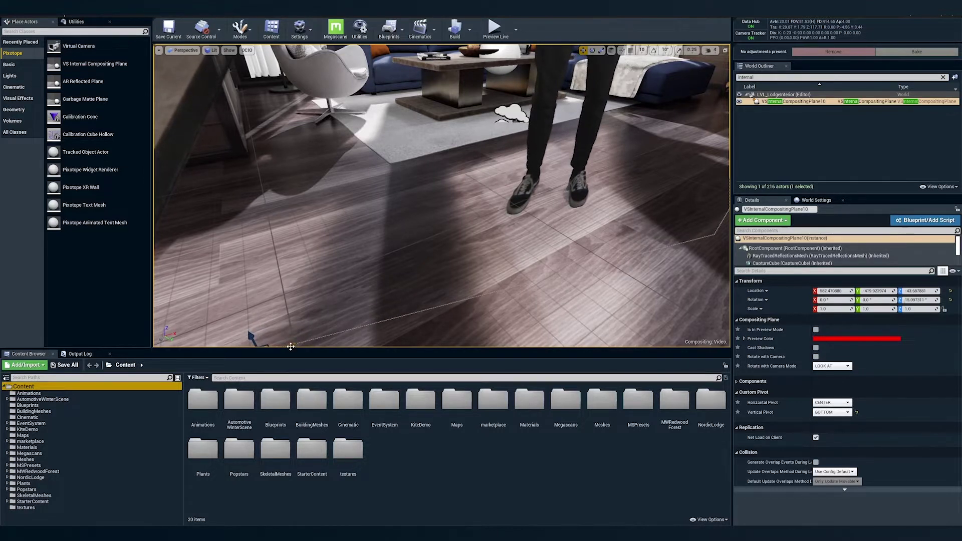
Convert the floor under the talent, S_Studio_Floor, into a VS Floor
right_click(401, 244)
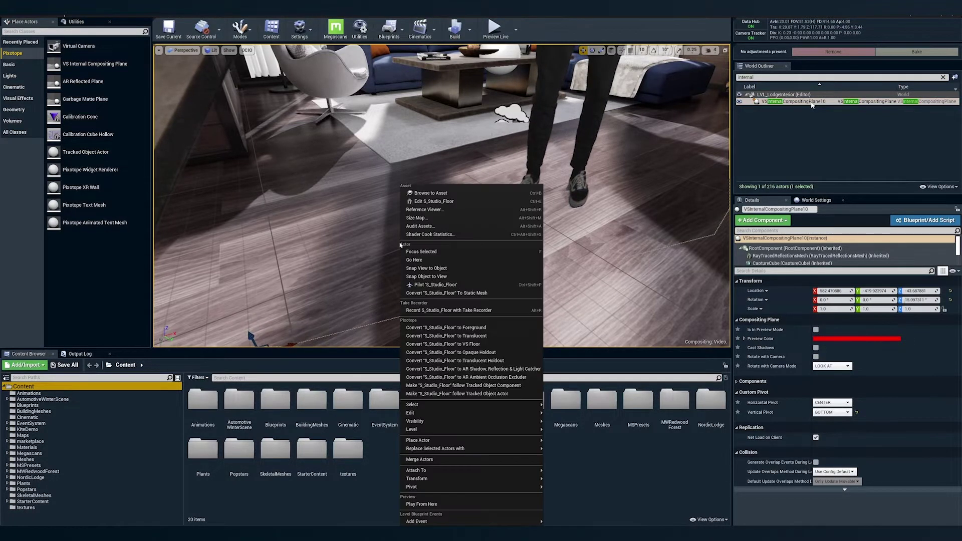
click(505, 345)
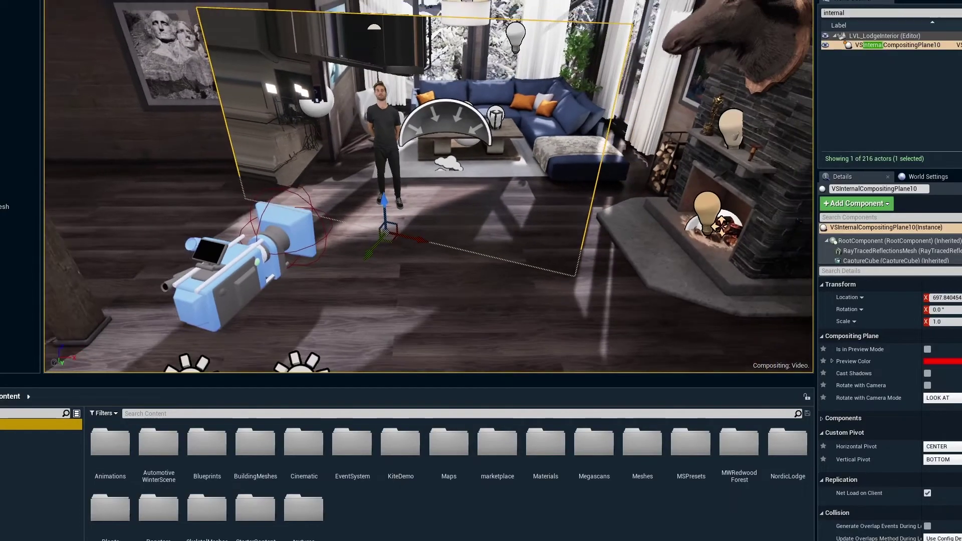
scroll(428, 187, down, 5)
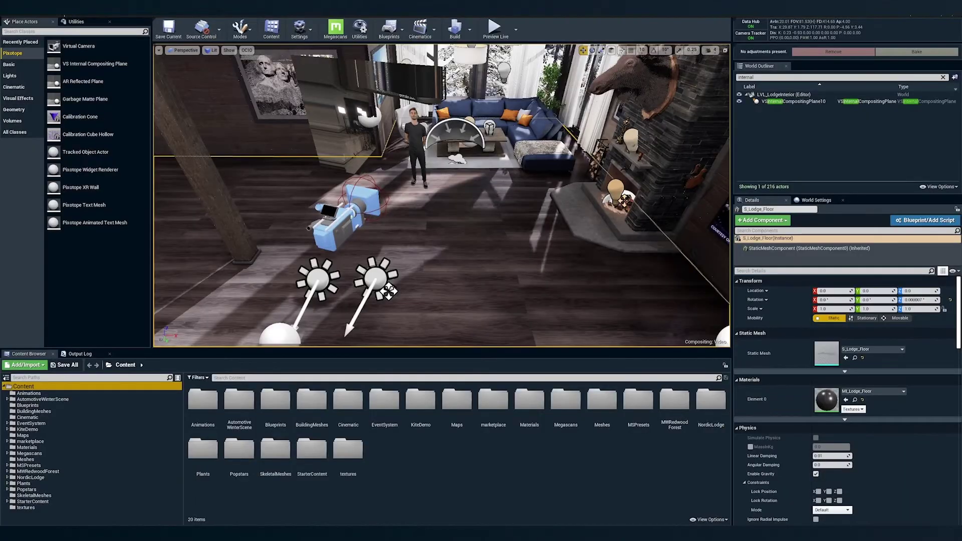
Attach VSInternalCompositingPlane10 to CameraRoot, found by searching 'root'
click(794, 101)
click(847, 102)
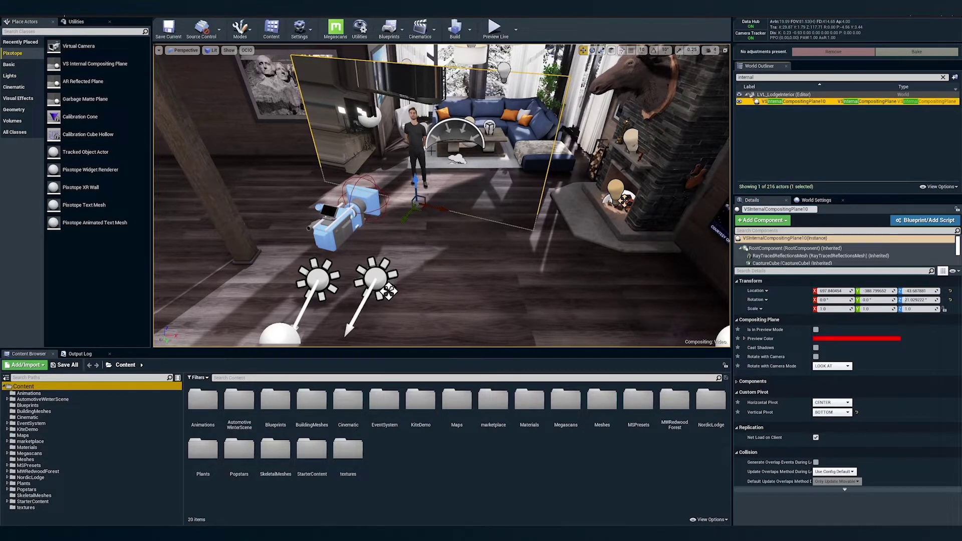
right_click(420, 157)
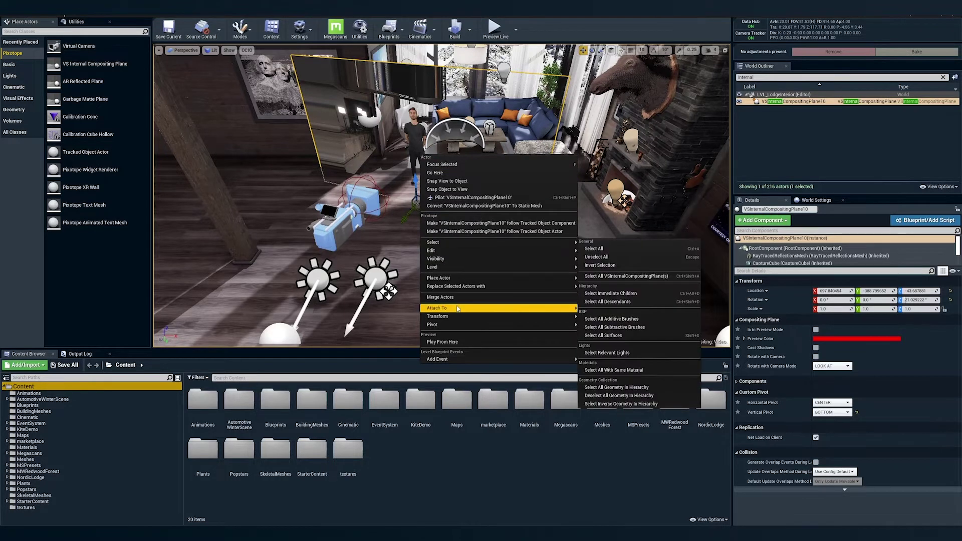
mouse_move(457, 308)
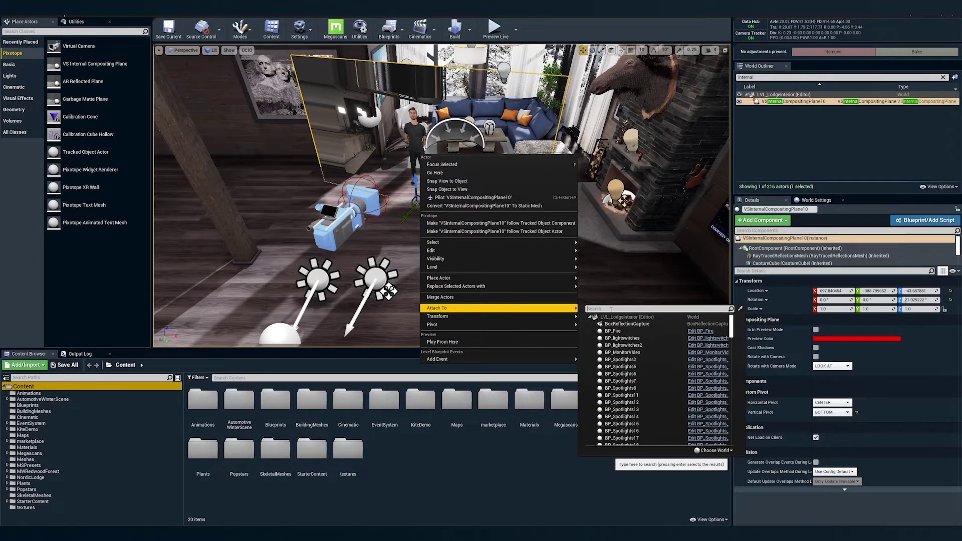
text(r)
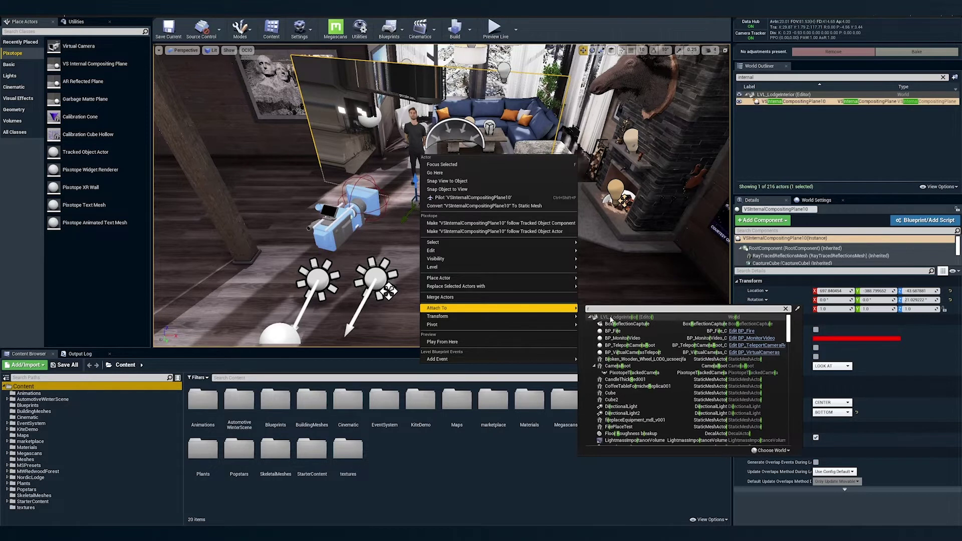
text(oot)
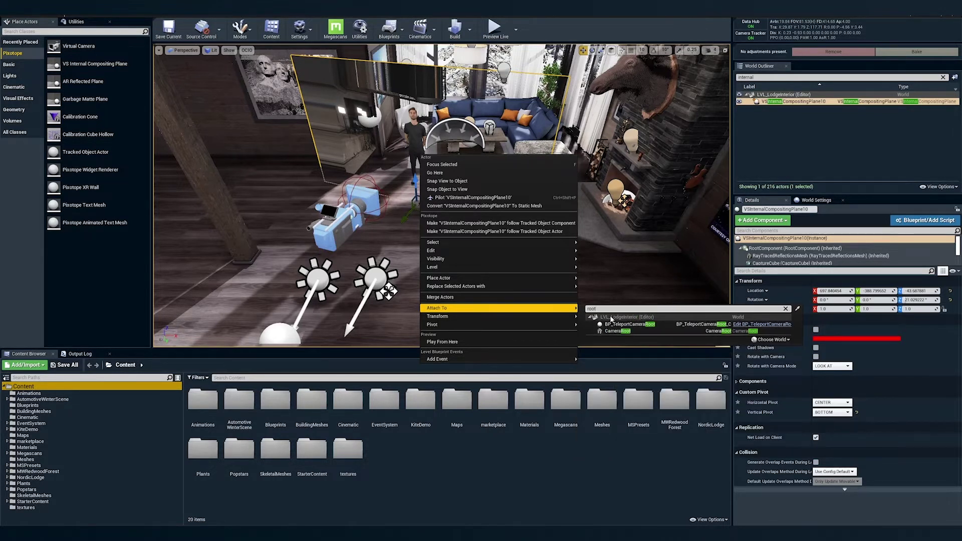
click(616, 331)
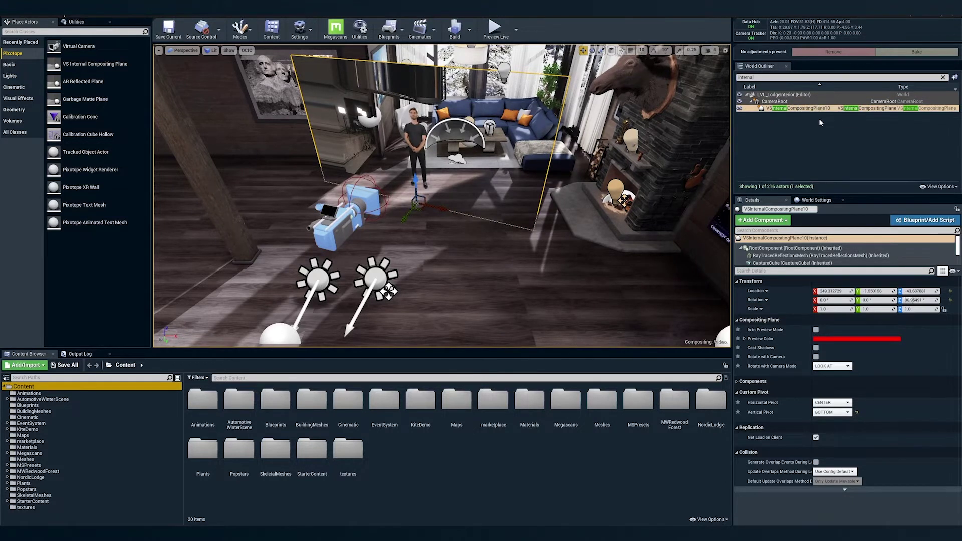
click(773, 101)
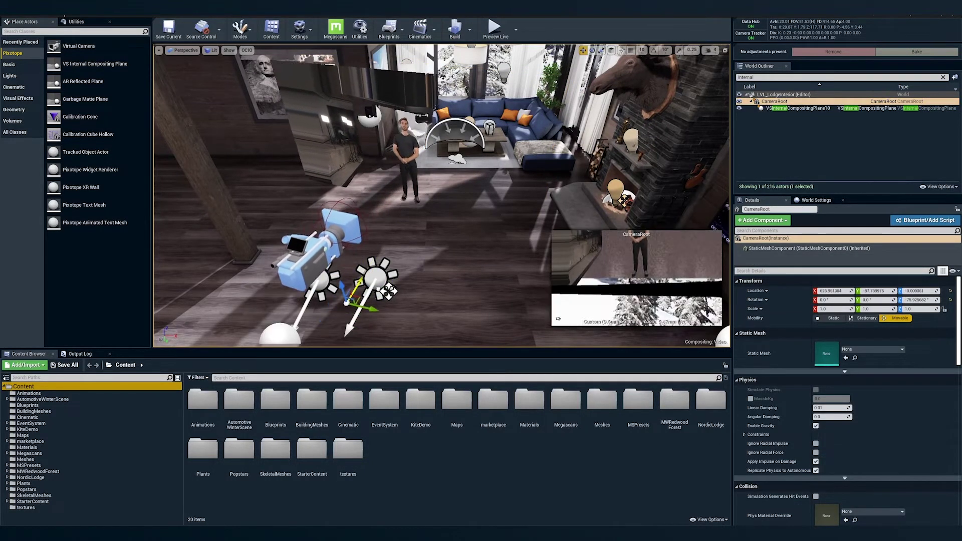
key(e)
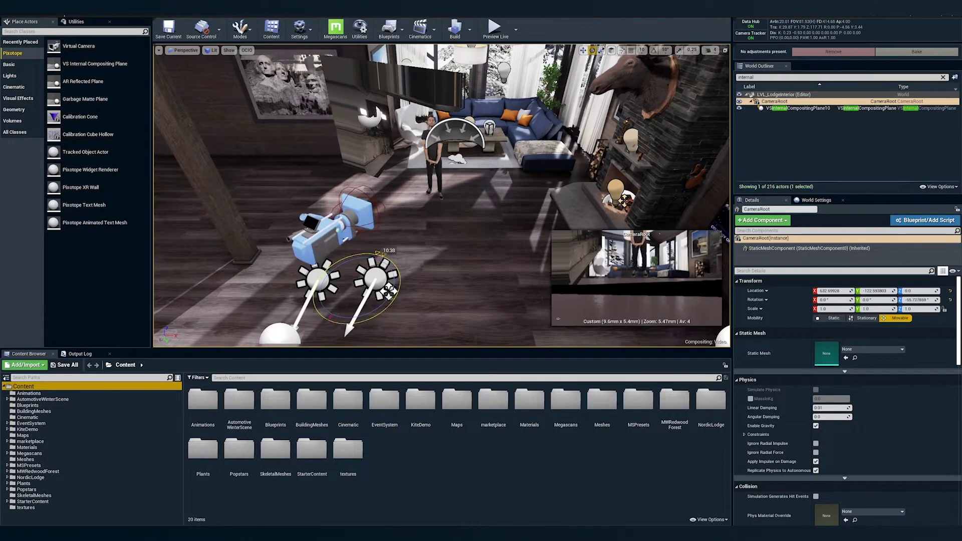
click(389, 291)
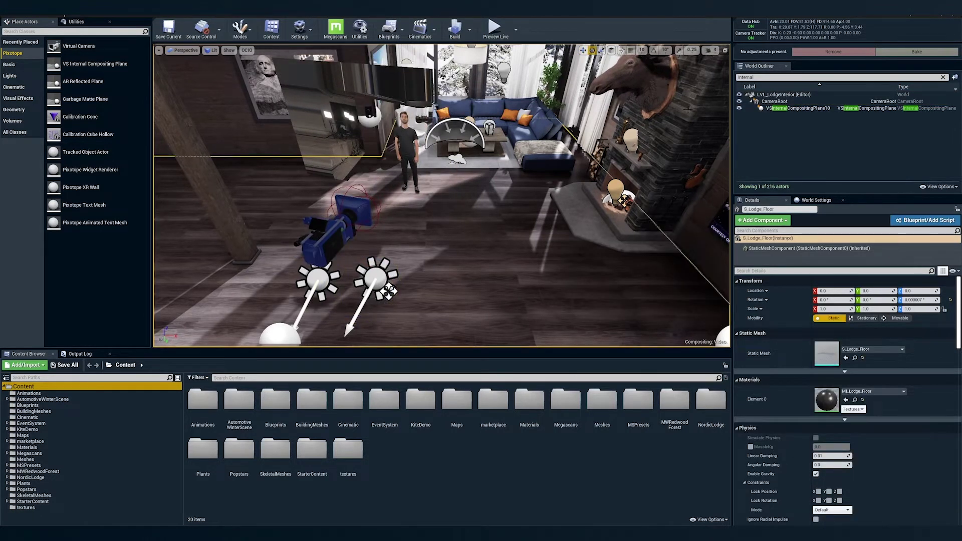
click(802, 108)
Scale the compositing plane to about 0.81 in Z and 0.14 in X
key(w)
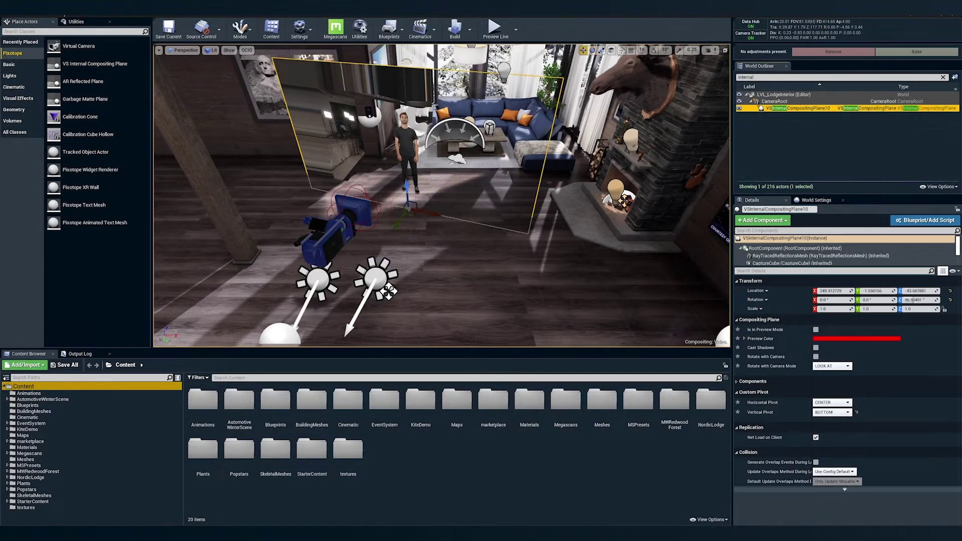
key(r)
drag(406, 188, 408, 202)
key(w)
key(r)
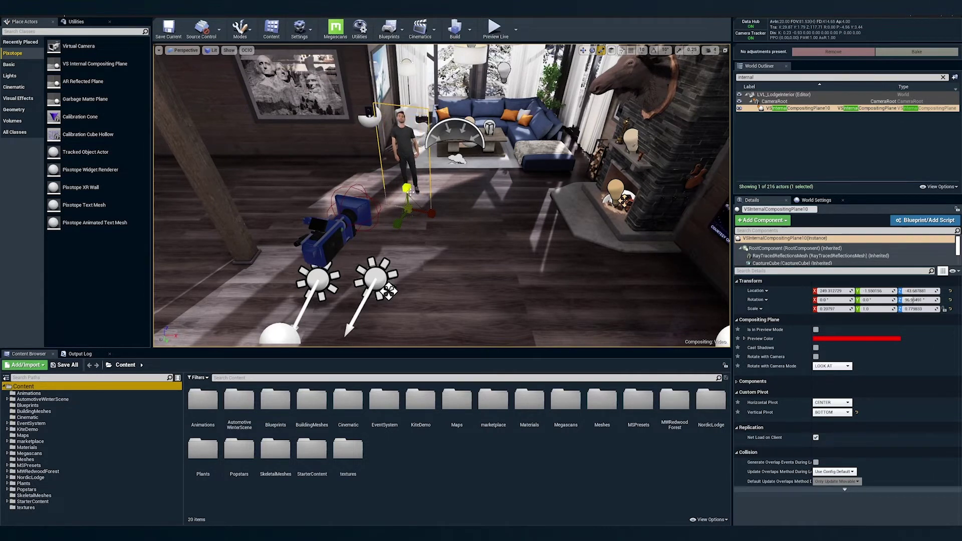
Move CameraRoot down and to the left to reframe the shot
key(w)
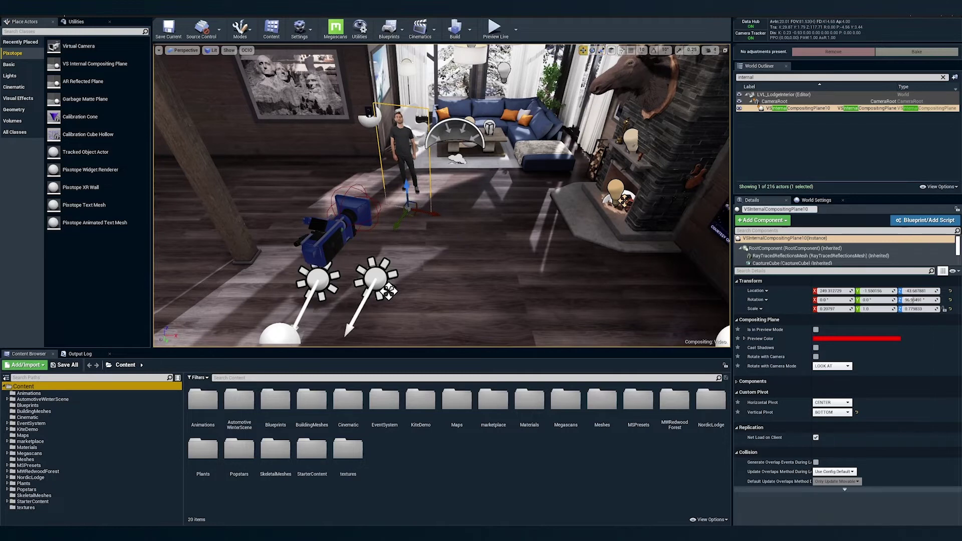
click(773, 102)
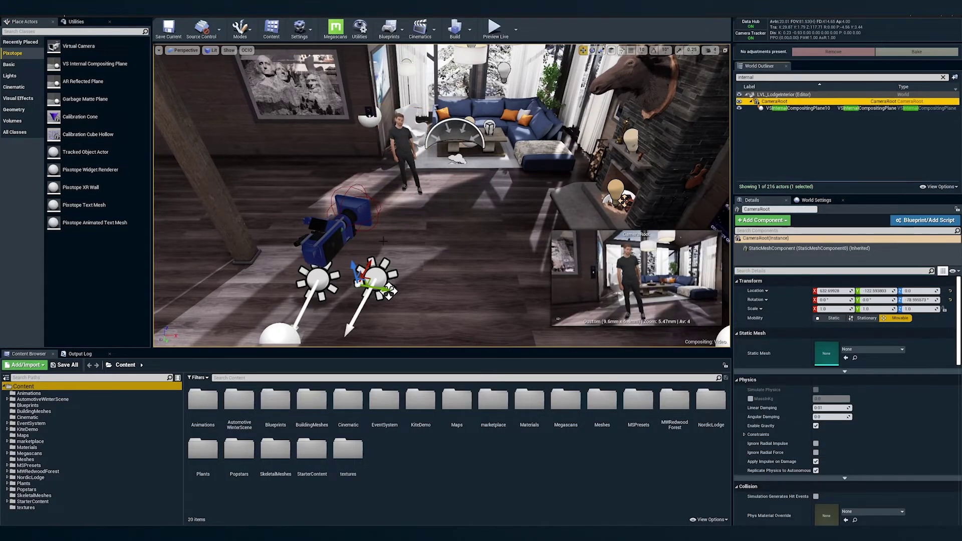
drag(368, 277, 358, 294)
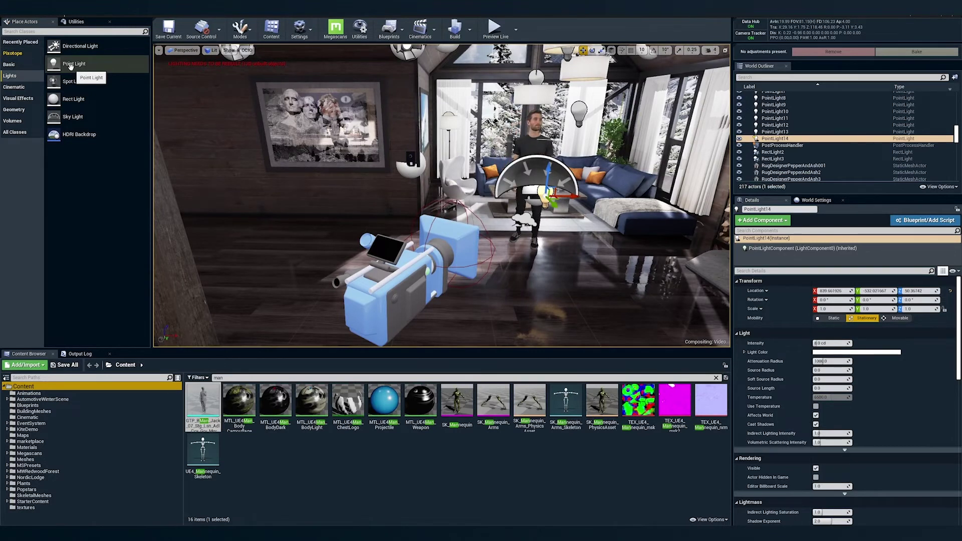
Add a Point Light near the talent and undo the extra duplicate light
click(71, 66)
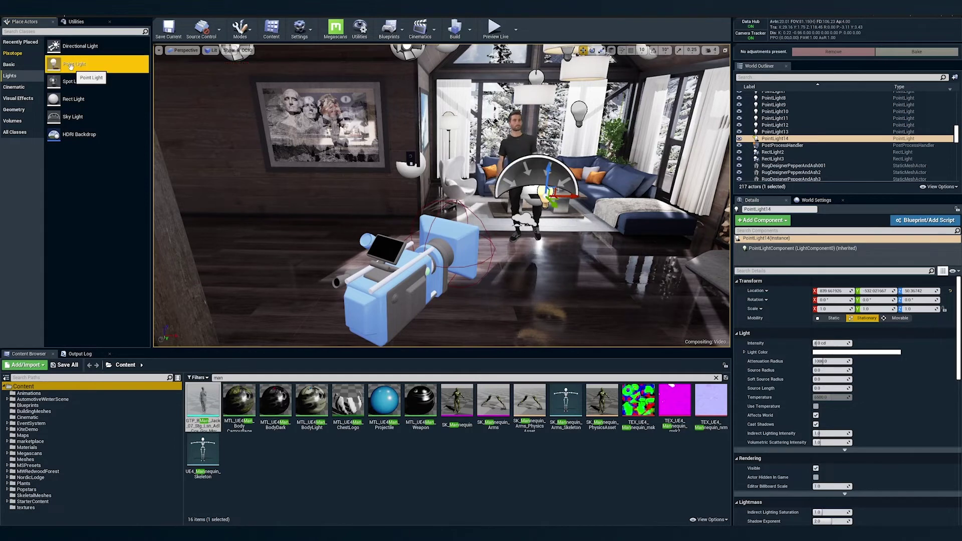
drag(71, 67, 516, 187)
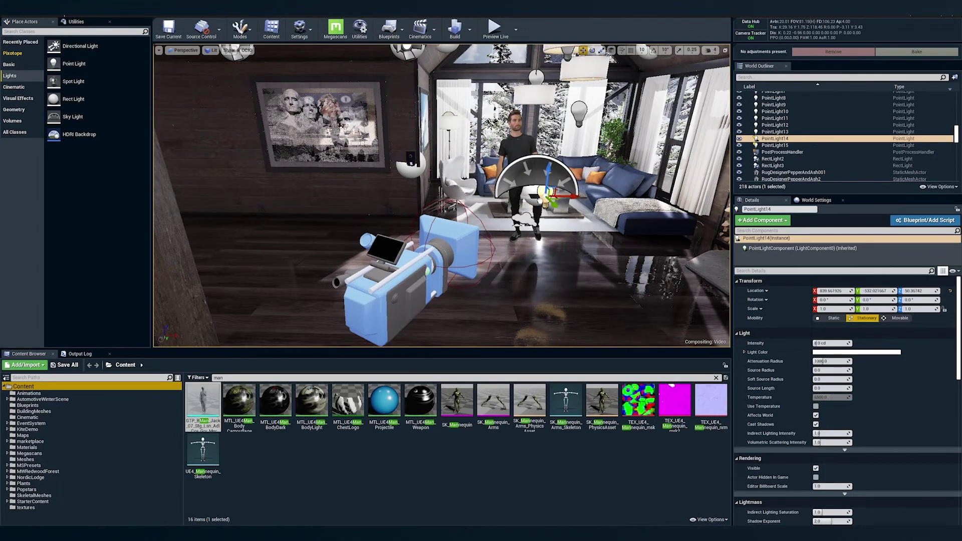
key(ctrl+z)
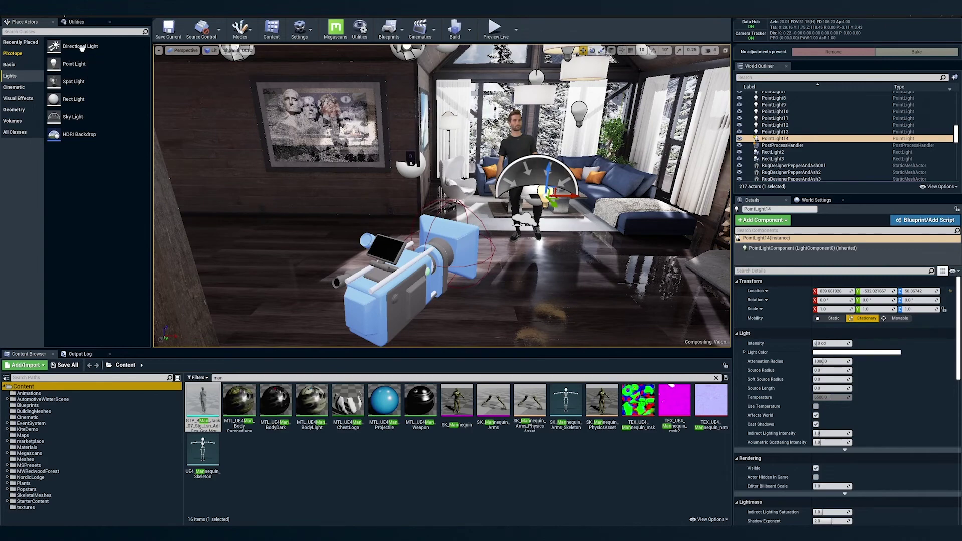